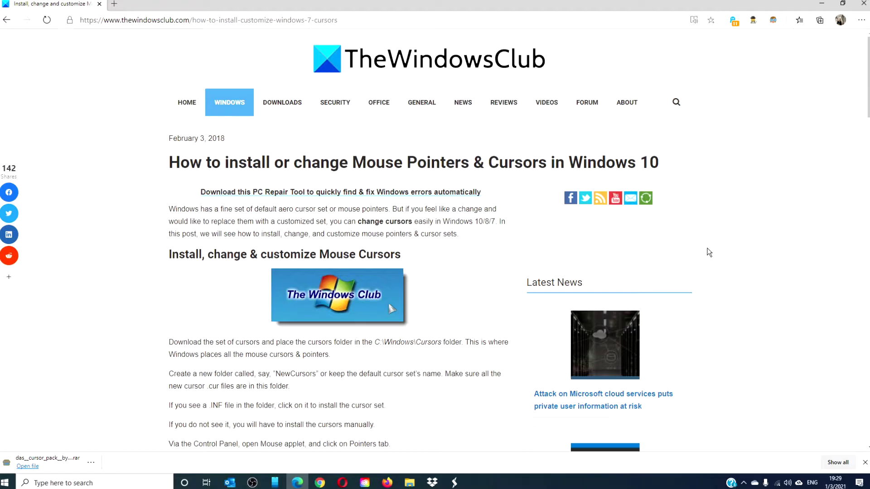
- Move das_cursor_pack from Documents into Windows\Cursors with admin approval, then open Das Black
left_click(408, 483)
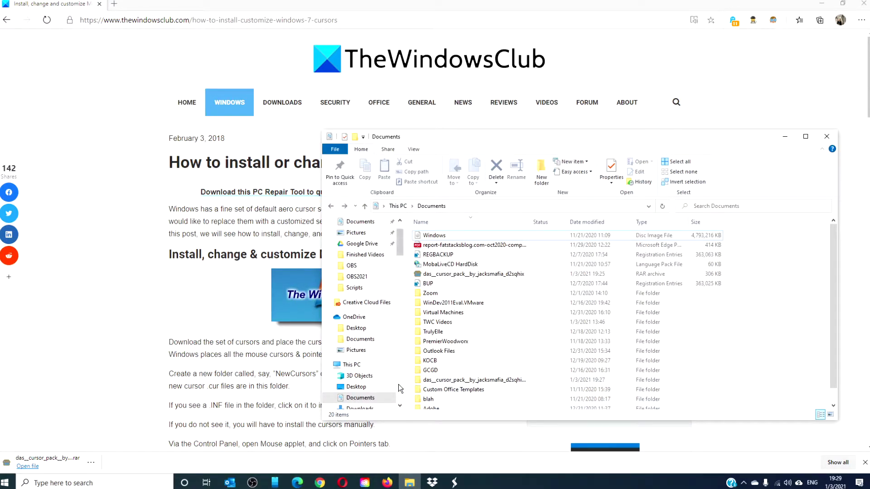
mouse_move(400, 244)
left_mouse_down()
mouse_move(400, 302)
mouse_move(400, 267)
mouse_move(400, 282)
left_mouse_up()
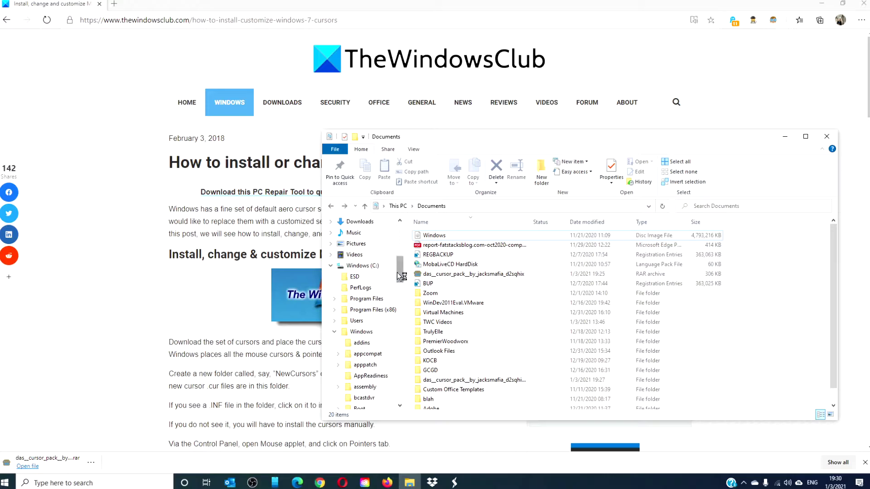
left_click_drag(401, 282, 404, 299)
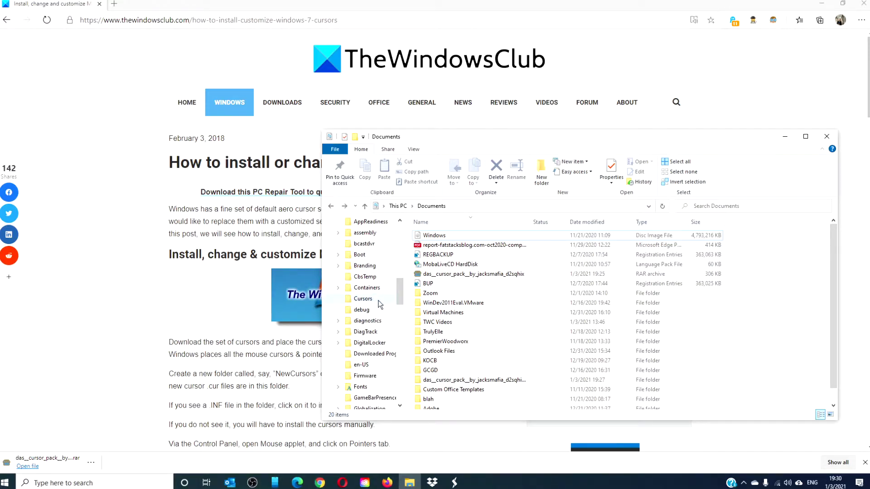
left_click_drag(455, 381, 383, 301)
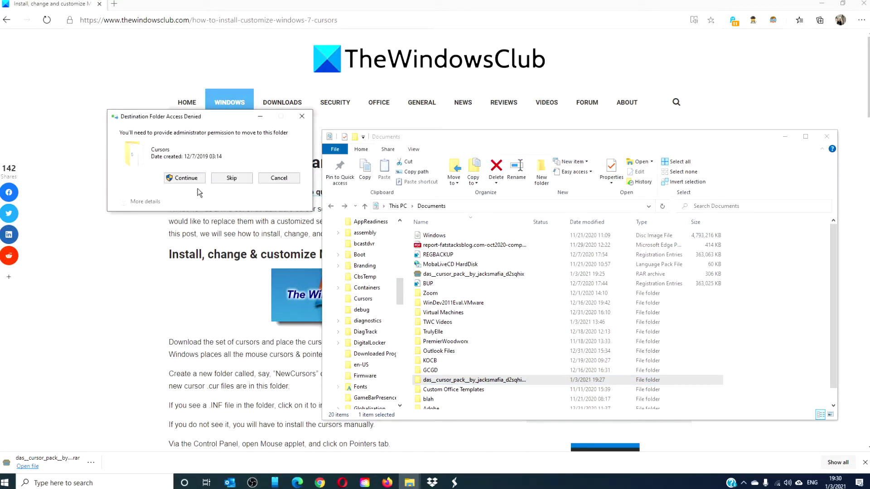
left_click(185, 178)
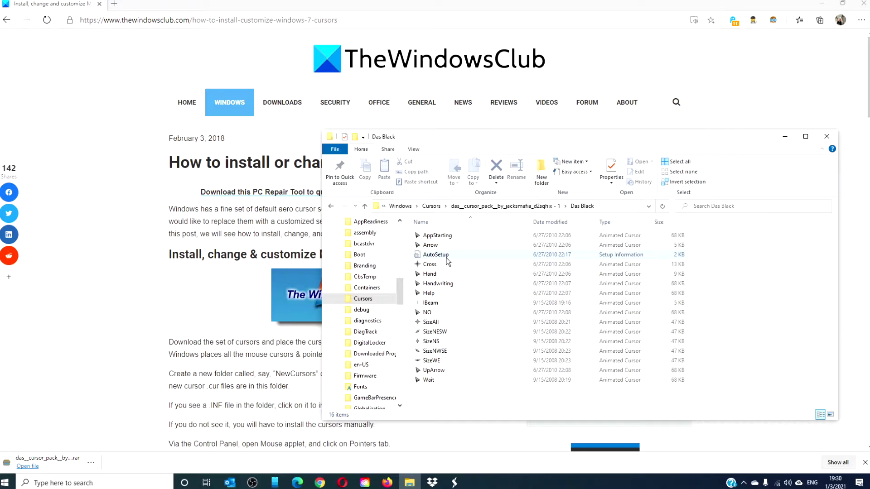
left_click(446, 257)
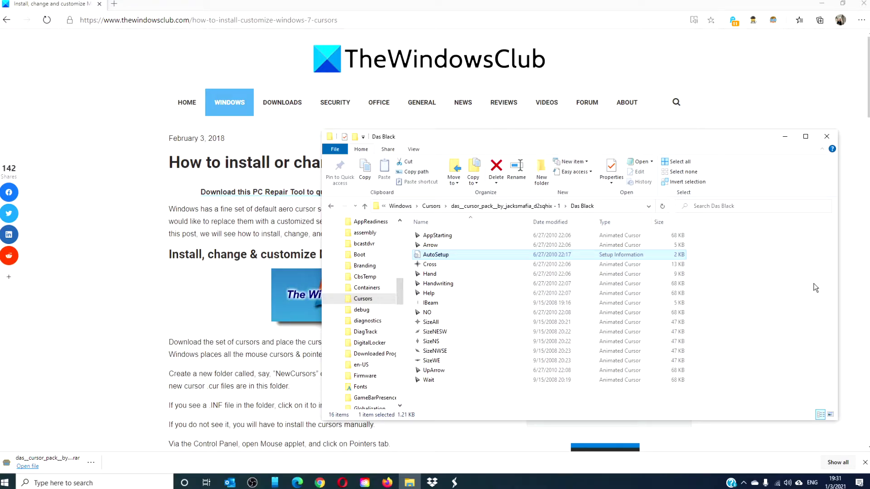
- Open Mouse Properties from Control Panel's Hardware and Sound page and move it right
left_click(83, 484)
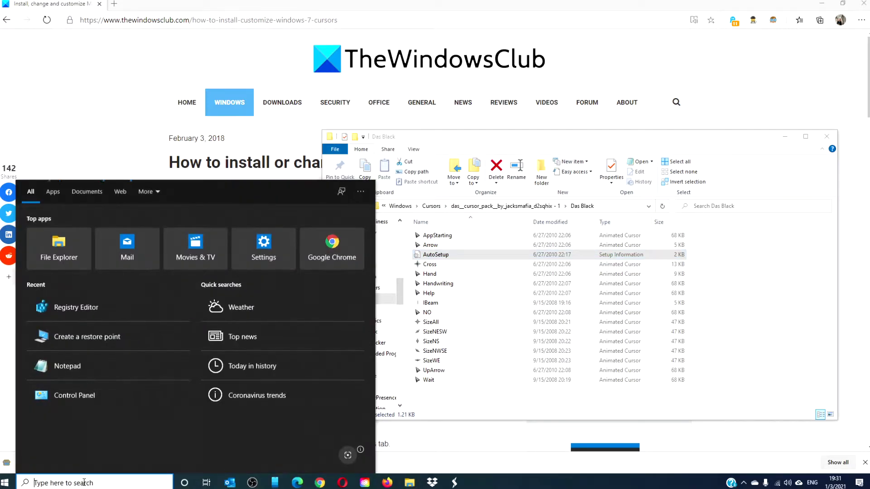
left_click(93, 393)
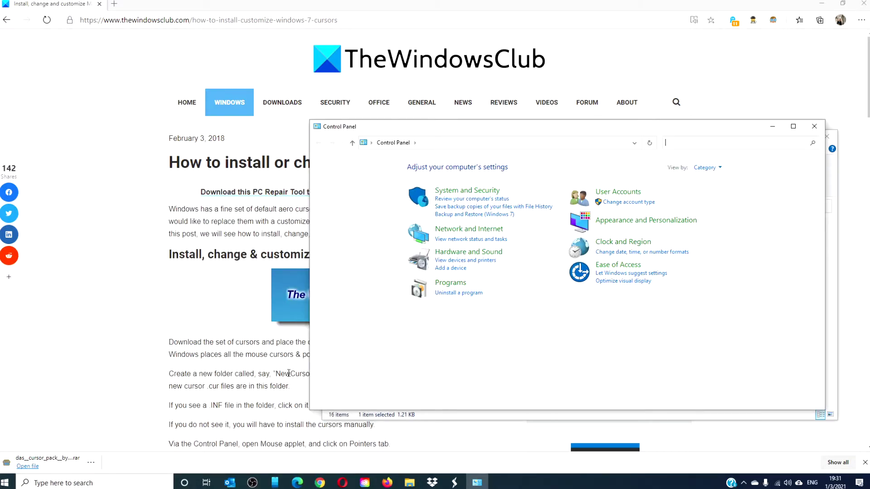
left_click(453, 252)
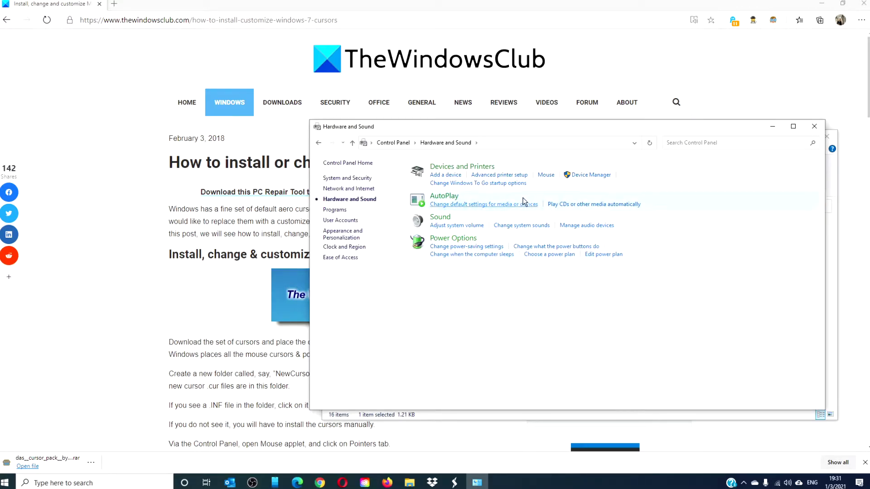
left_click(544, 180)
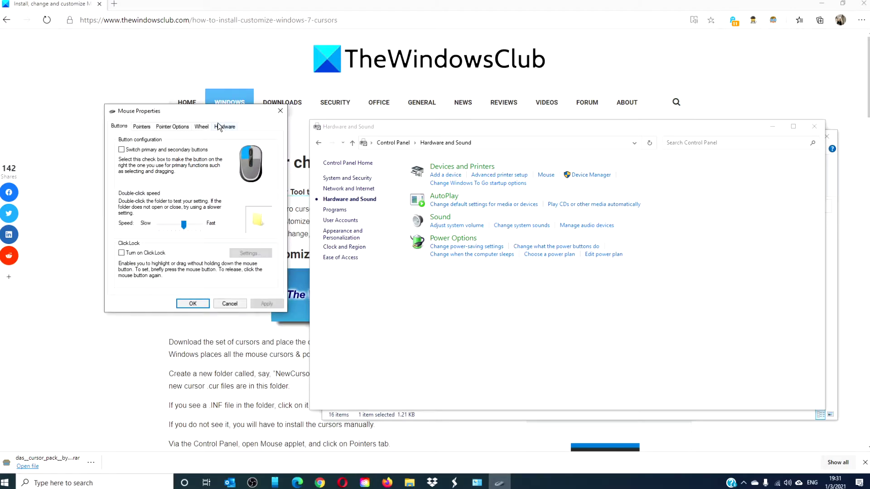
mouse_move(217, 110)
left_mouse_down()
mouse_move(439, 152)
mouse_move(616, 127)
left_mouse_up()
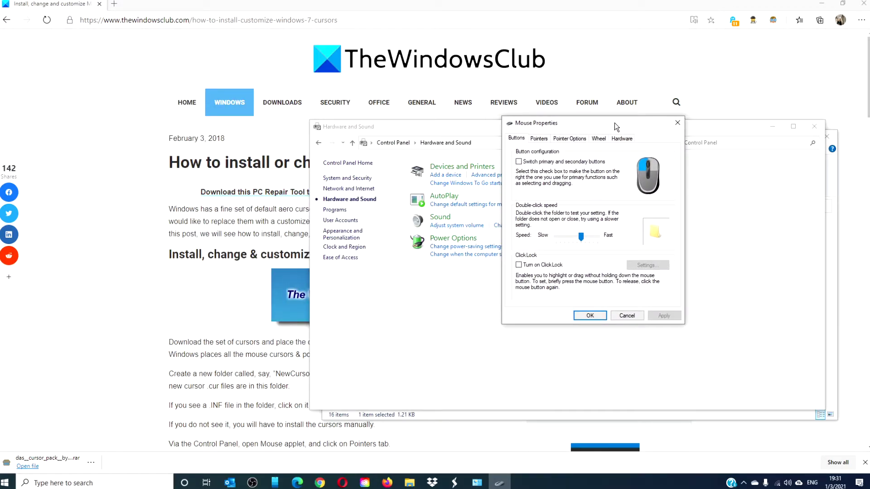
- Show the Pointers tab and review the scheme list, leaving it at (None)
left_click(545, 141)
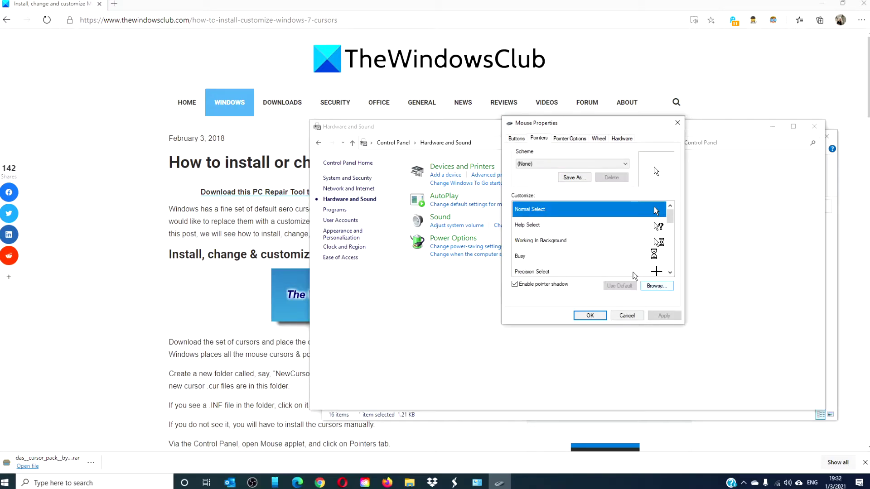
left_click(625, 164)
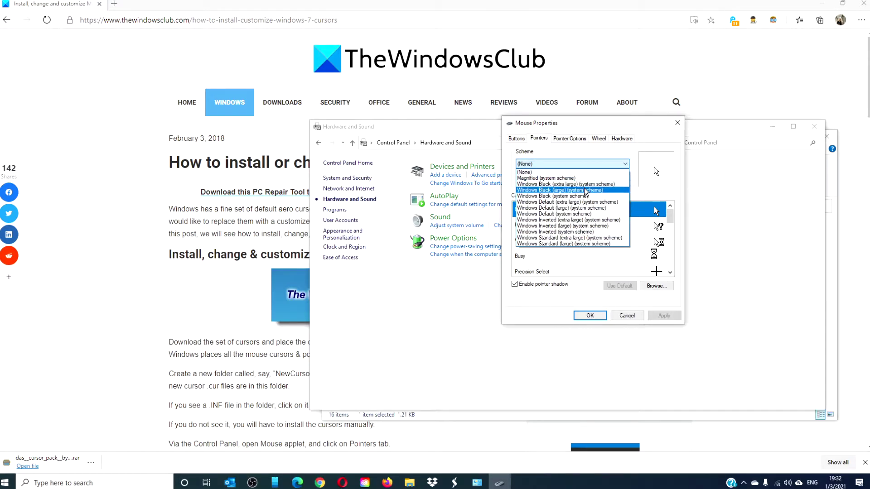
left_click(626, 165)
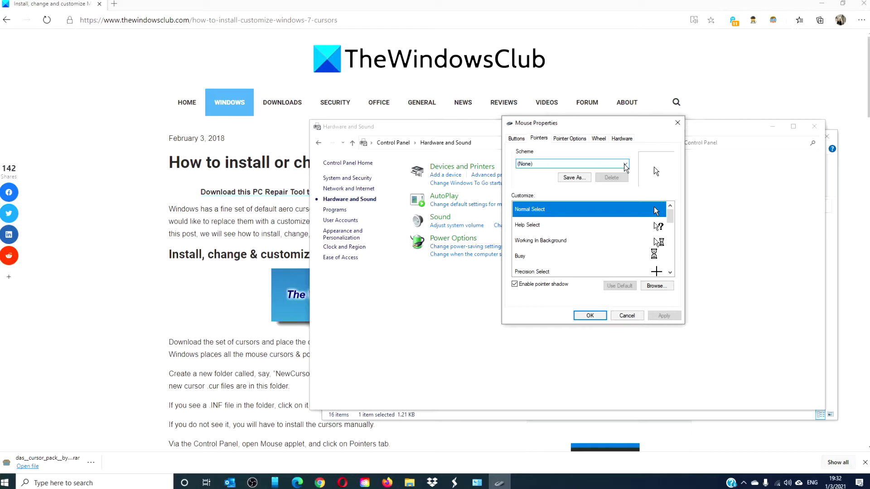
left_click(582, 211)
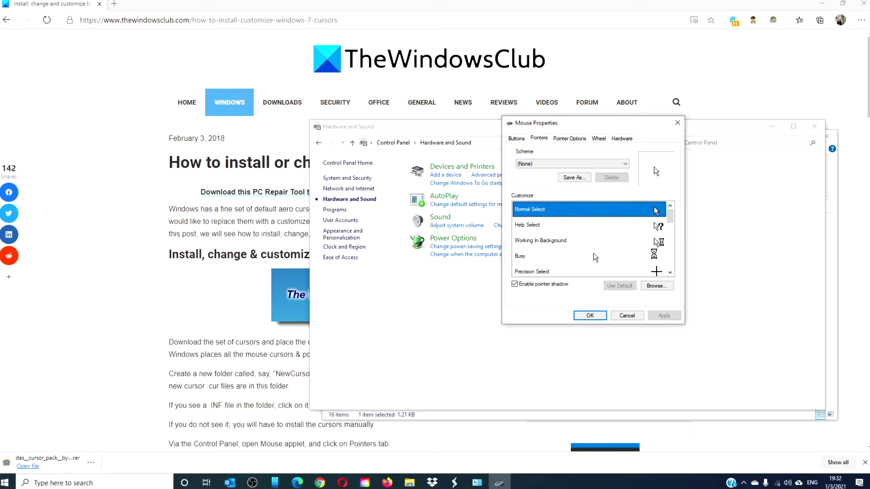
- Assign the black arrow from das_cursor_pack > Das Black to Normal Select
left_click(654, 286)
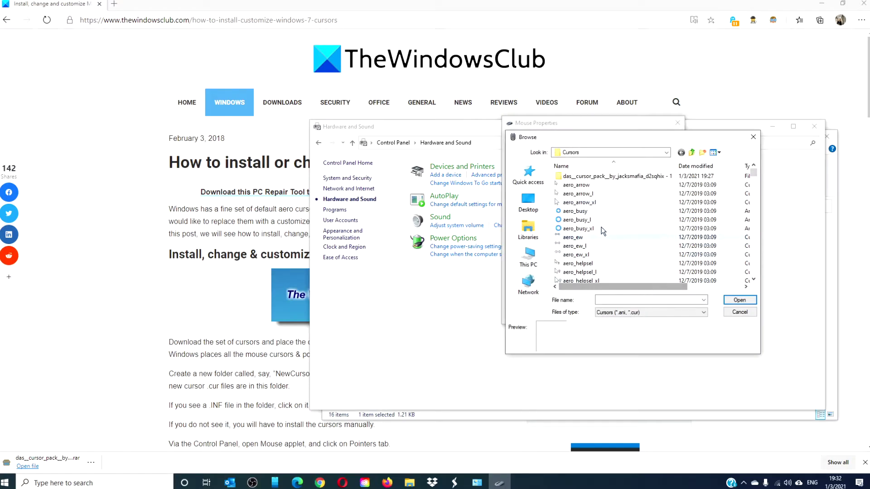
double_click(599, 177)
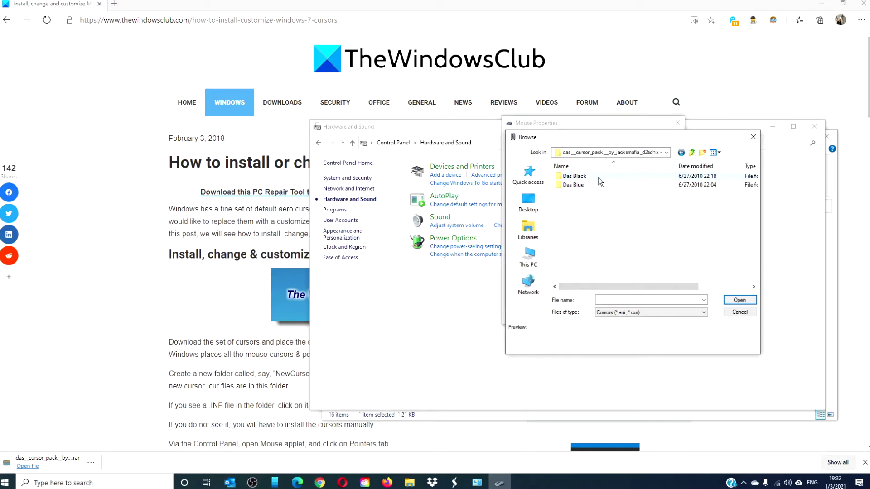
double_click(599, 178)
mouse_move(620, 138)
left_mouse_down()
mouse_move(352, 148)
mouse_move(343, 125)
left_mouse_up()
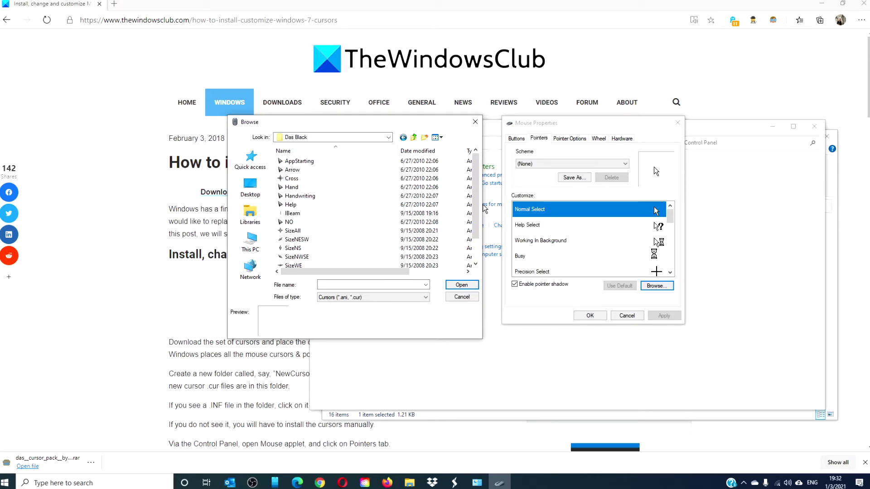
left_click_drag(476, 209, 479, 234)
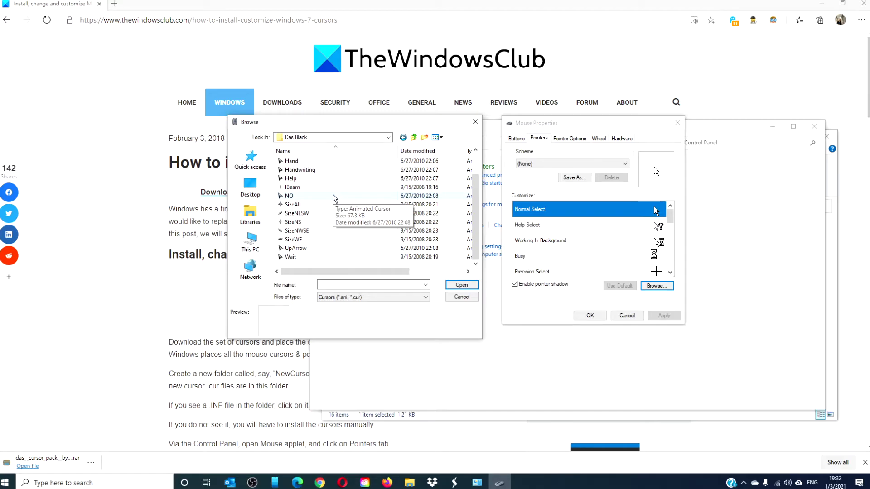
left_click(334, 197)
- Assign a Das Black cursor to the Help Select pointer
left_click(459, 285)
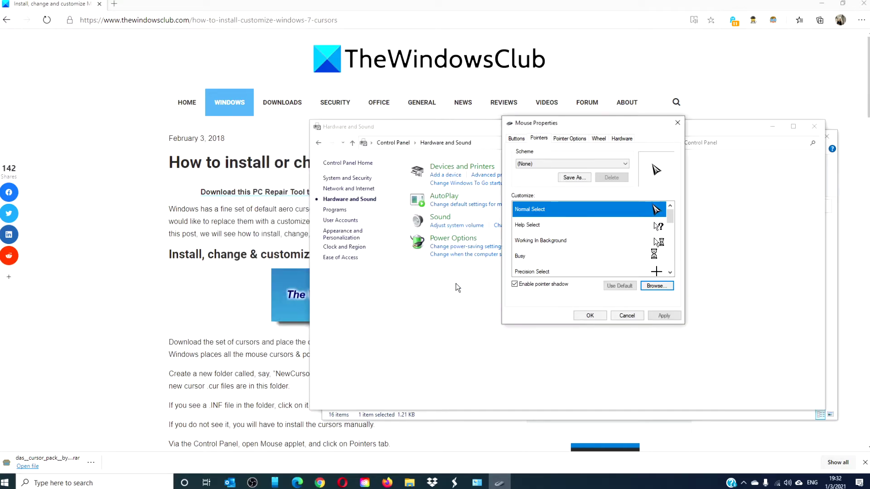
left_click(636, 229)
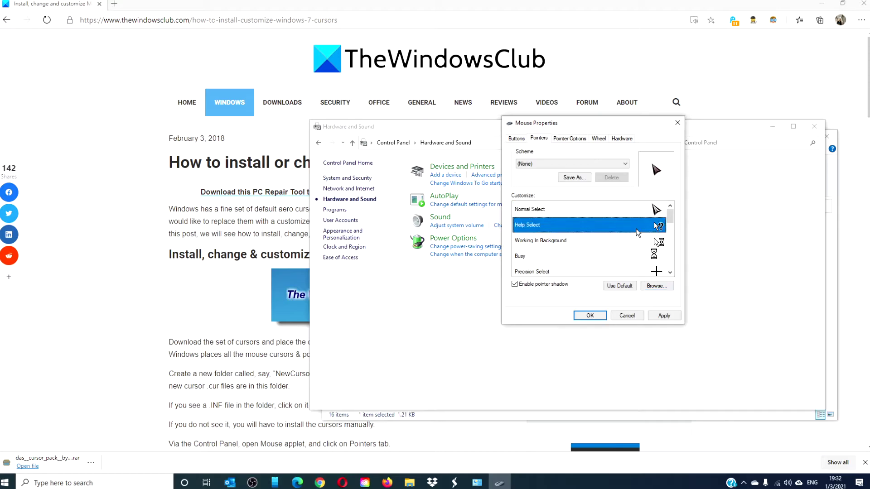
left_click(657, 286)
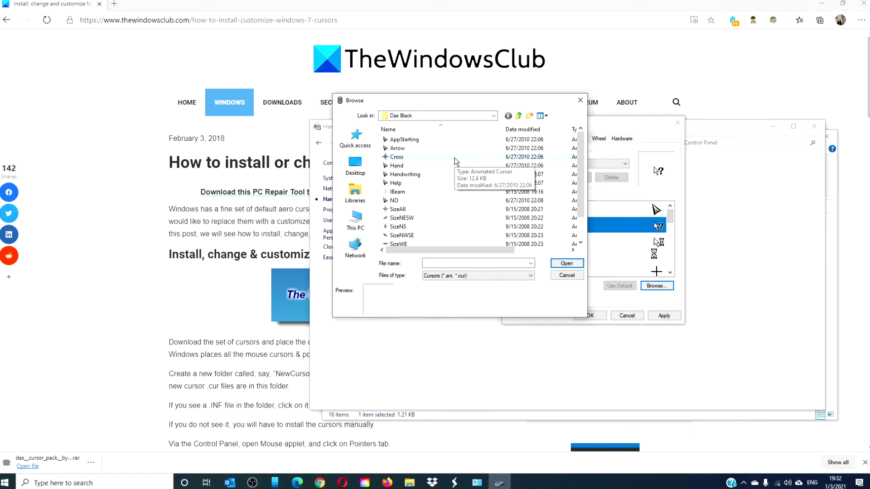
scroll(456, 173, "down", 1)
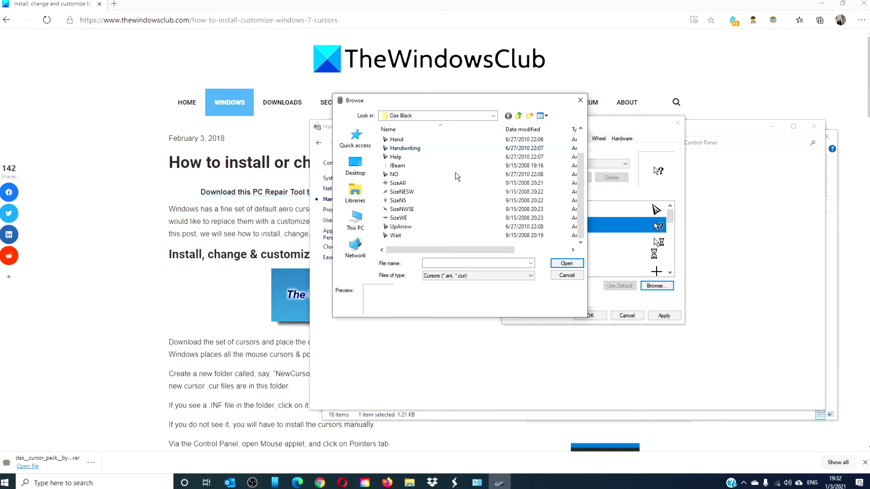
scroll(455, 173, "up", 1)
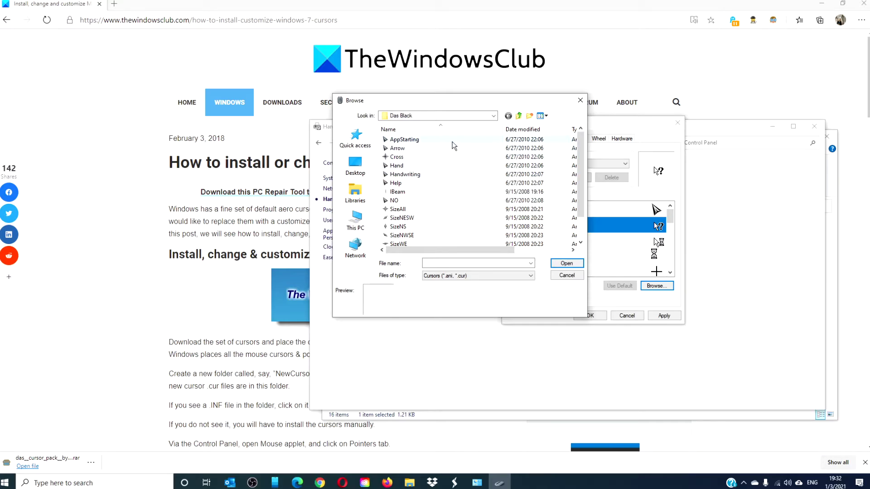
double_click(453, 184)
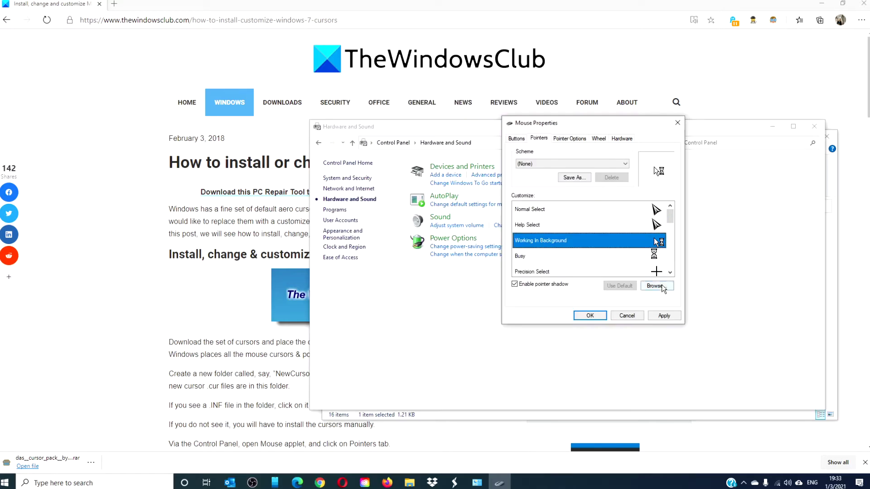
- Assign the Handwriting cursor from Das Black to Working In Background
left_click(661, 286)
left_click_drag(593, 137, 452, 113)
scroll(455, 163, "down", 1)
left_click(453, 152)
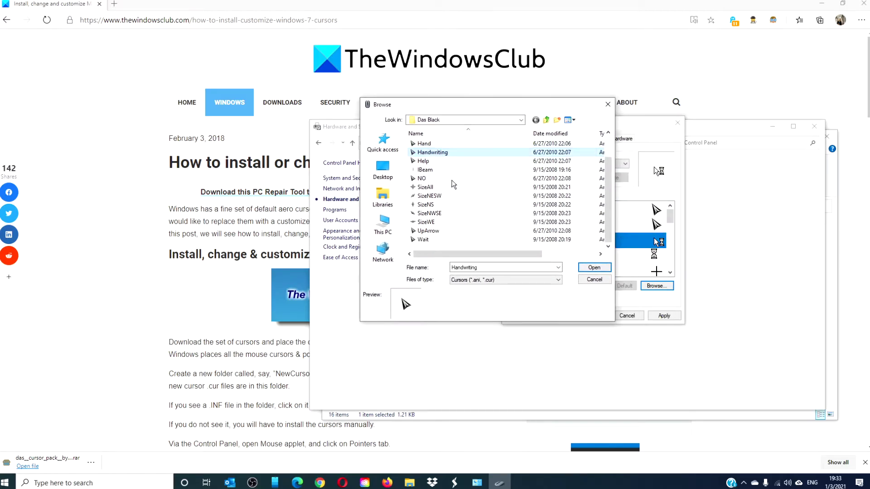
left_click(589, 269)
left_click(654, 260)
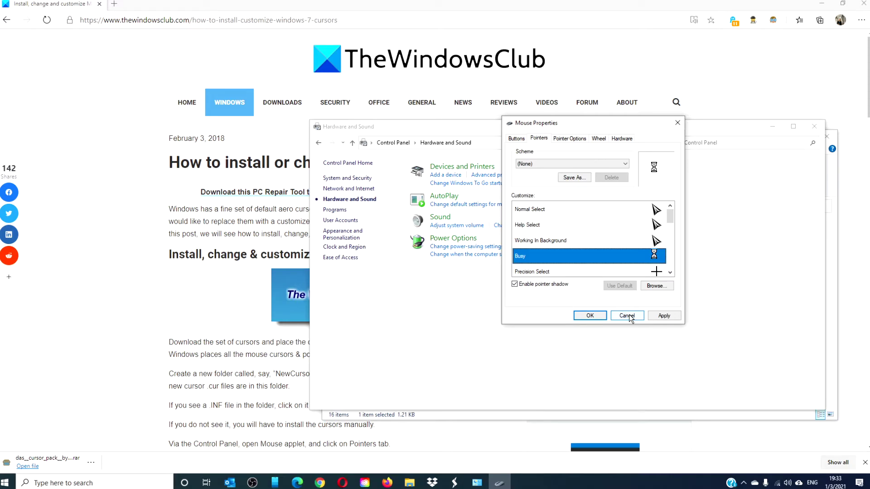
- Apply and confirm the Das Black pointers, then close the Hardware and Sound window
left_click(662, 316)
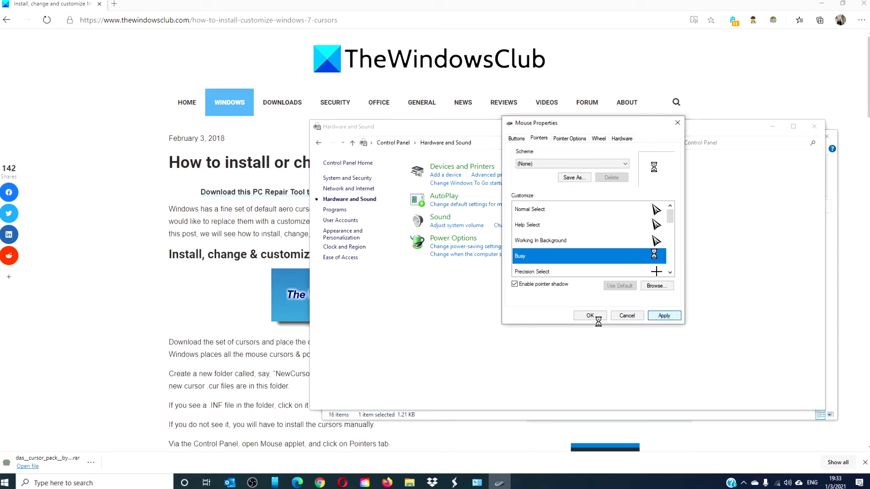
left_click(596, 317)
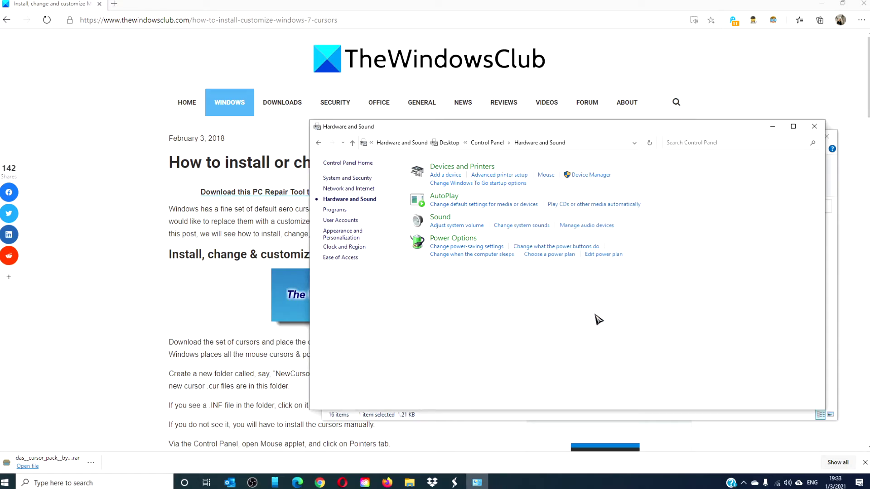
key("alt+F4")
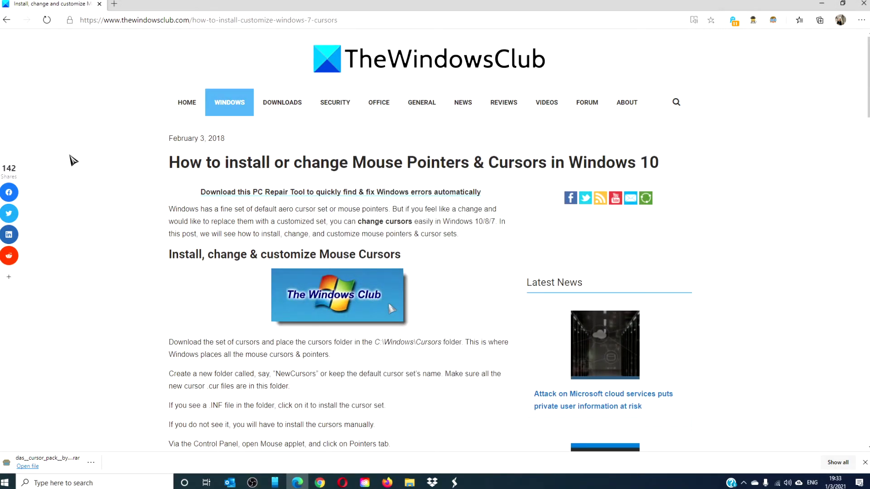